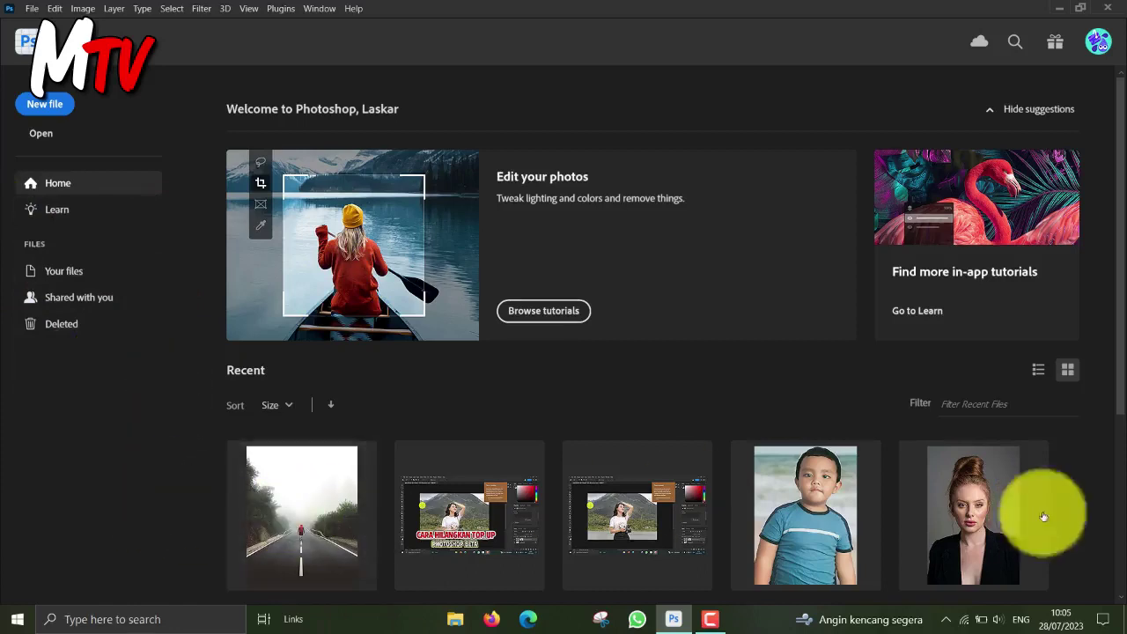
Open the recent portrait of the red-haired woman in a black blazer and inspect her facial skin up close.
click(987, 511)
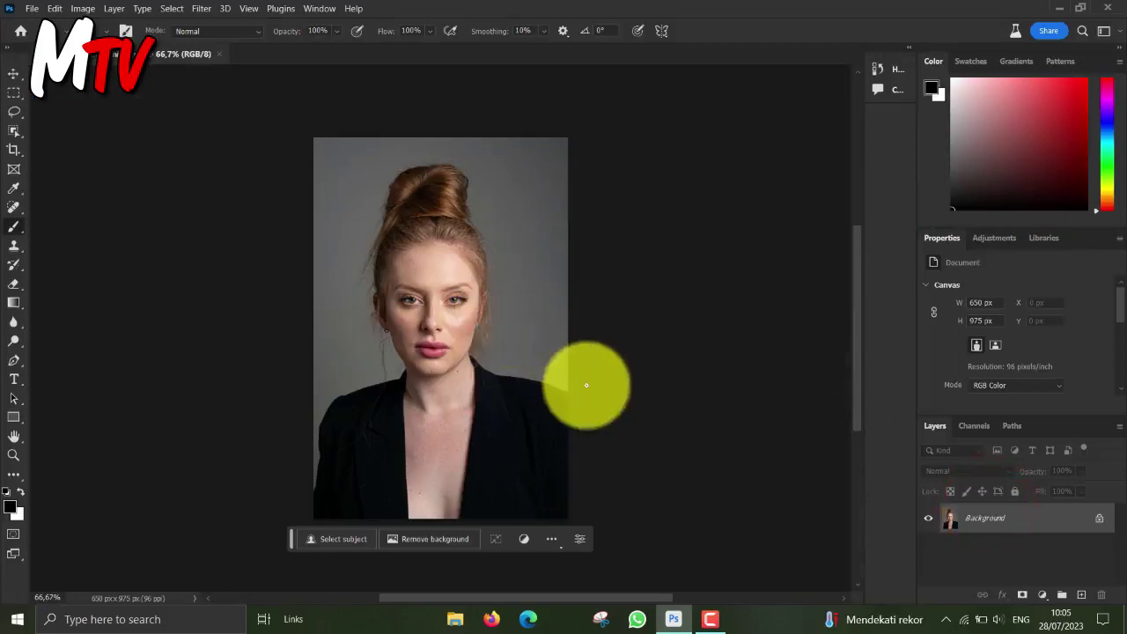
key(ctrl+plus)
key(ctrl+plus)
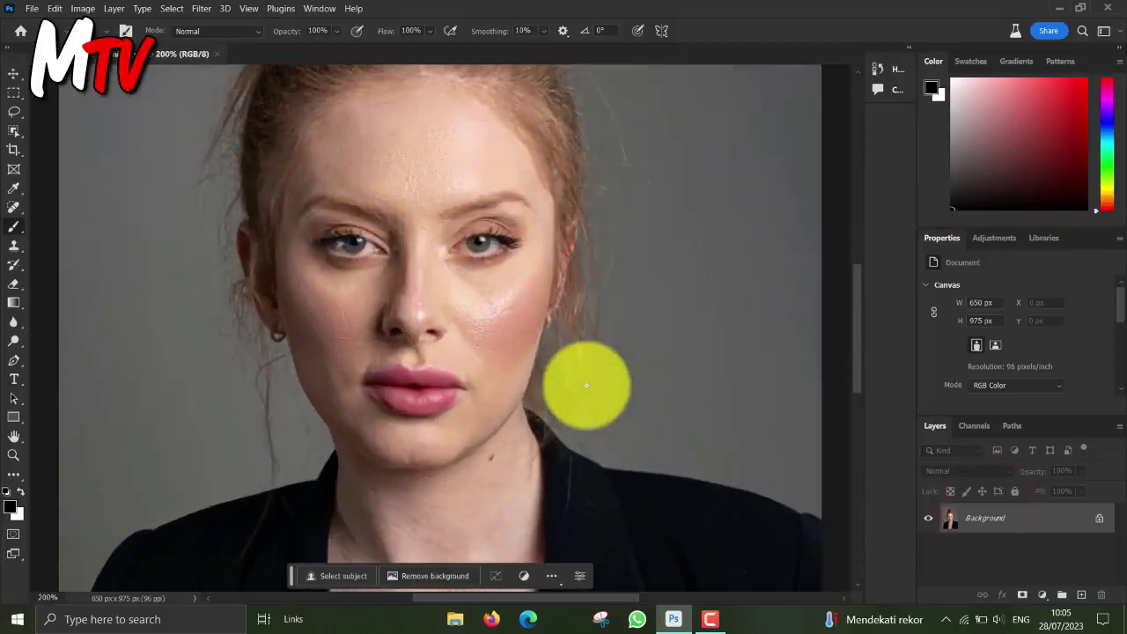
key(ctrl+0)
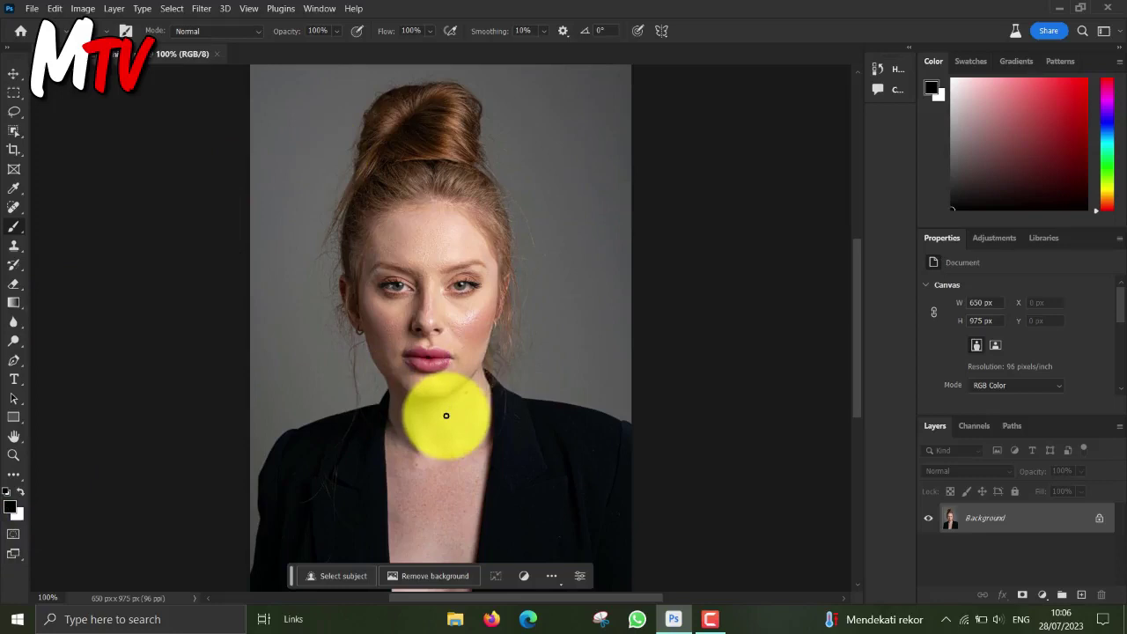
key(ctrl+plus)
key(ctrl+plus)
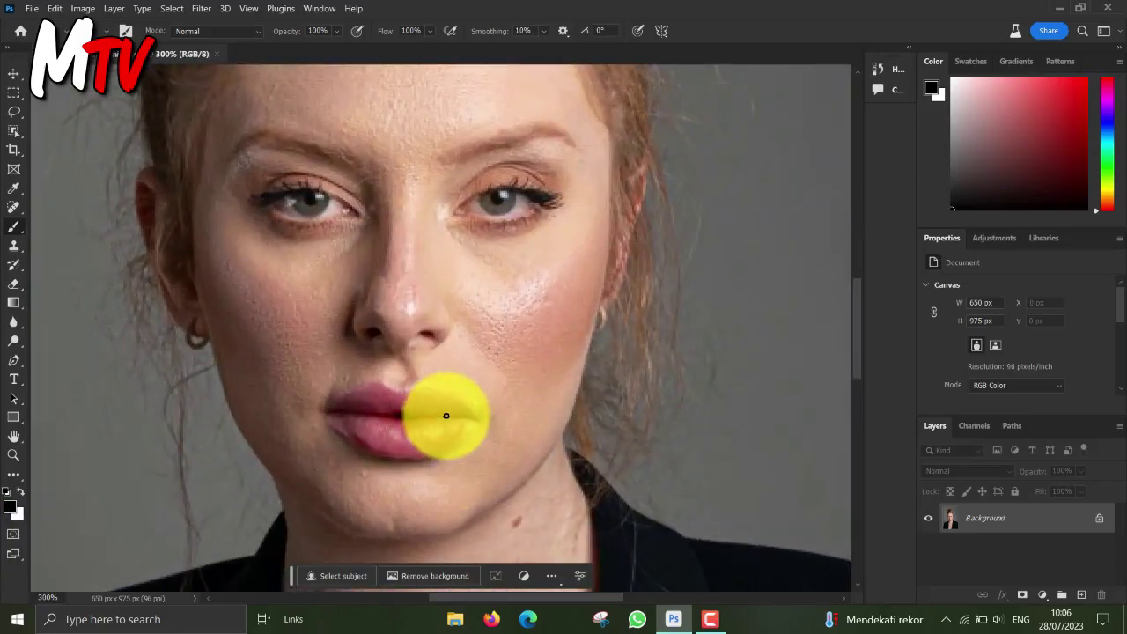
key(ctrl+minus)
key(ctrl+minus)
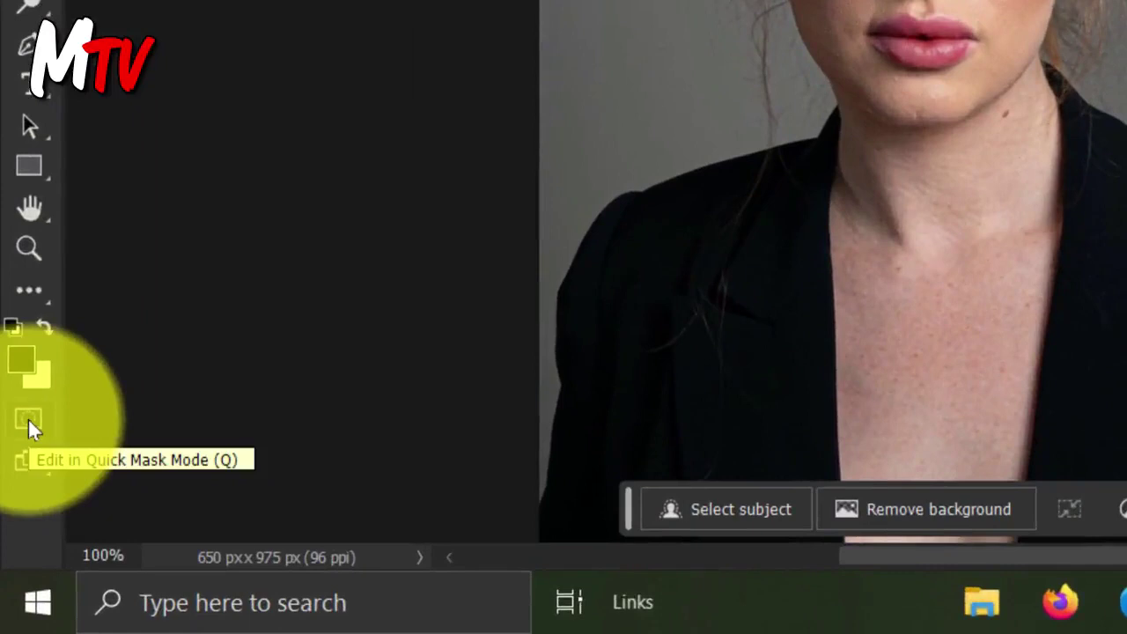
Enter Quick Mask mode and fill the whole mask with colour 4c4c4c in Normal mode at 100% opacity.
click(27, 417)
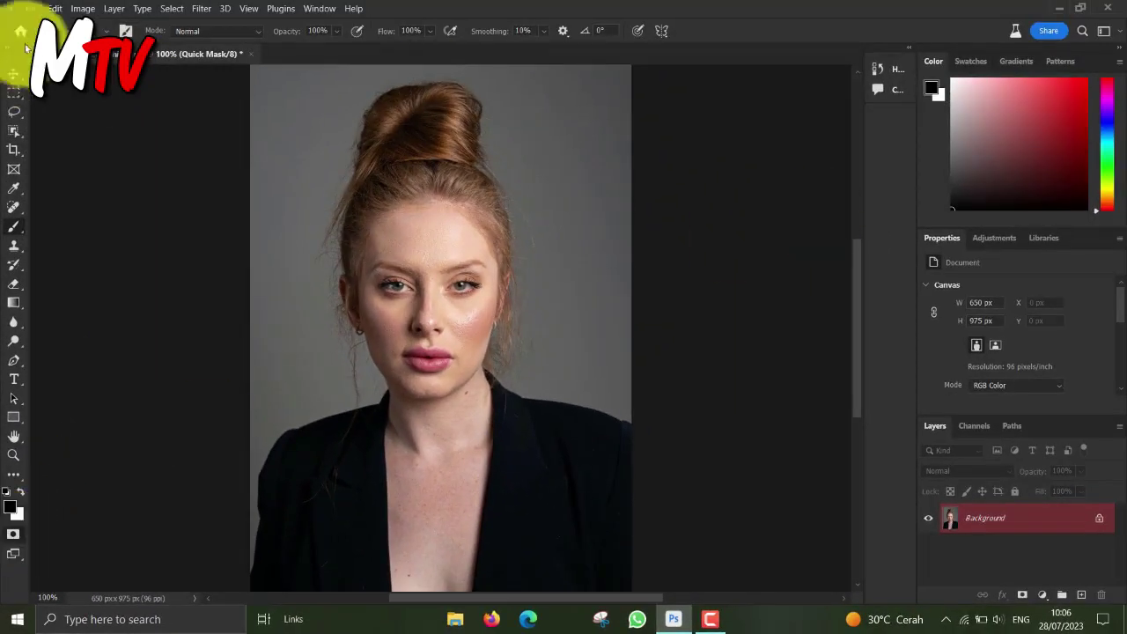
click(53, 9)
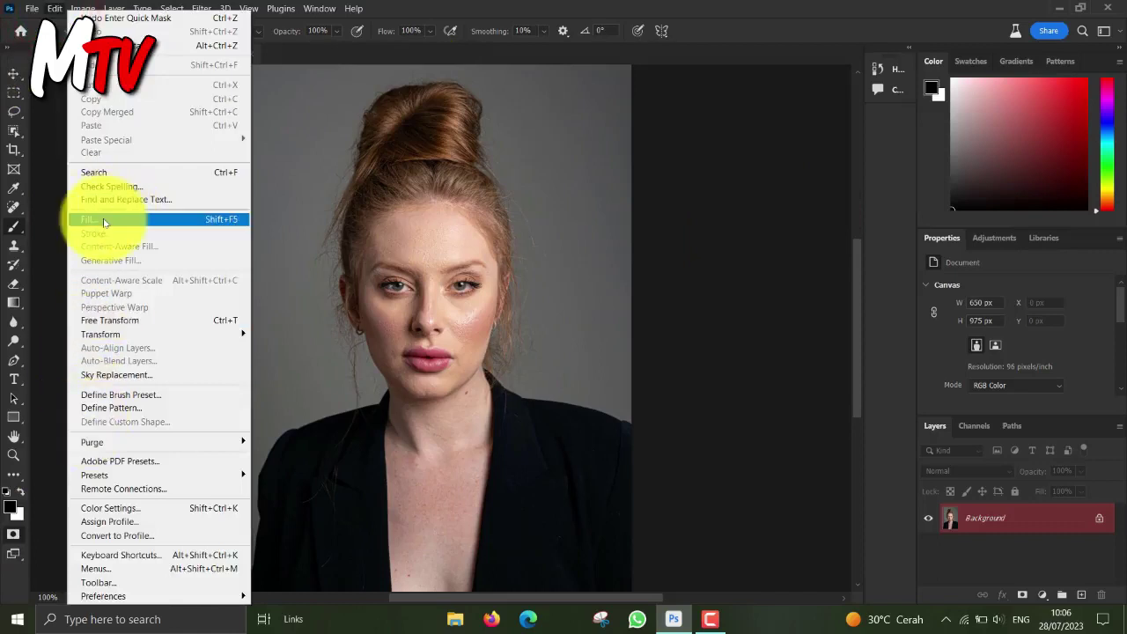
click(103, 220)
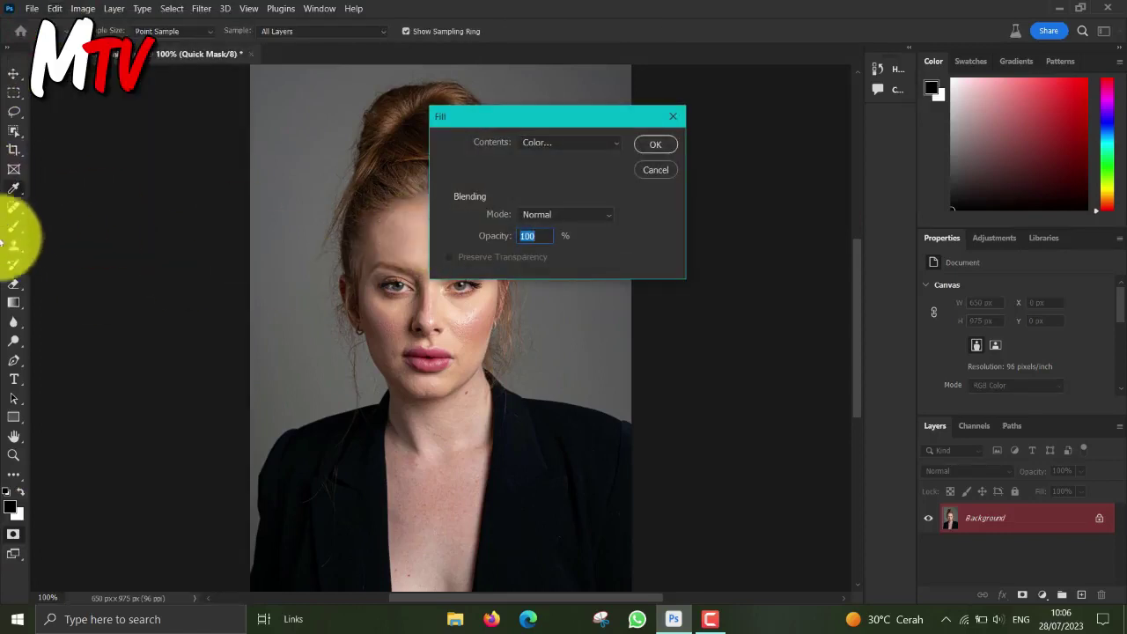
click(616, 141)
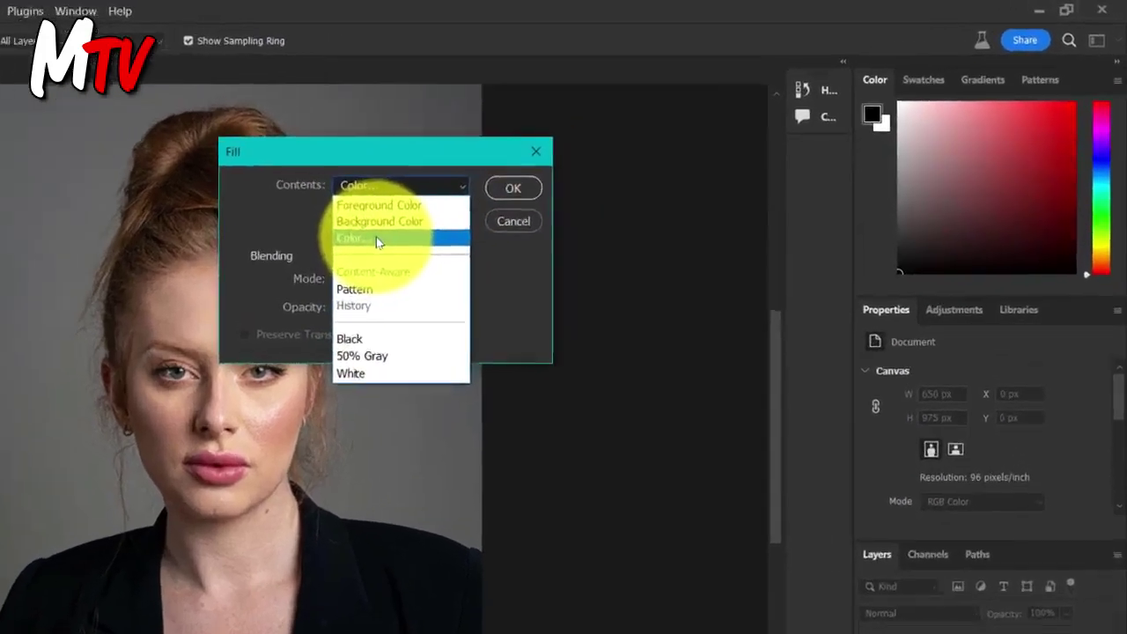
click(377, 241)
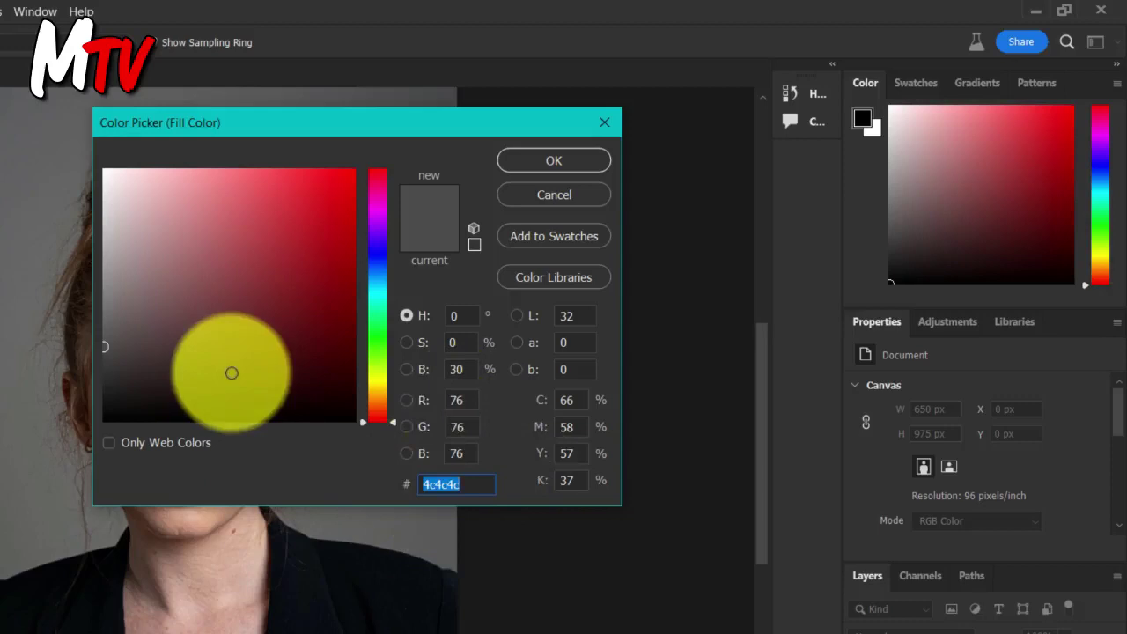
click(559, 162)
click(496, 192)
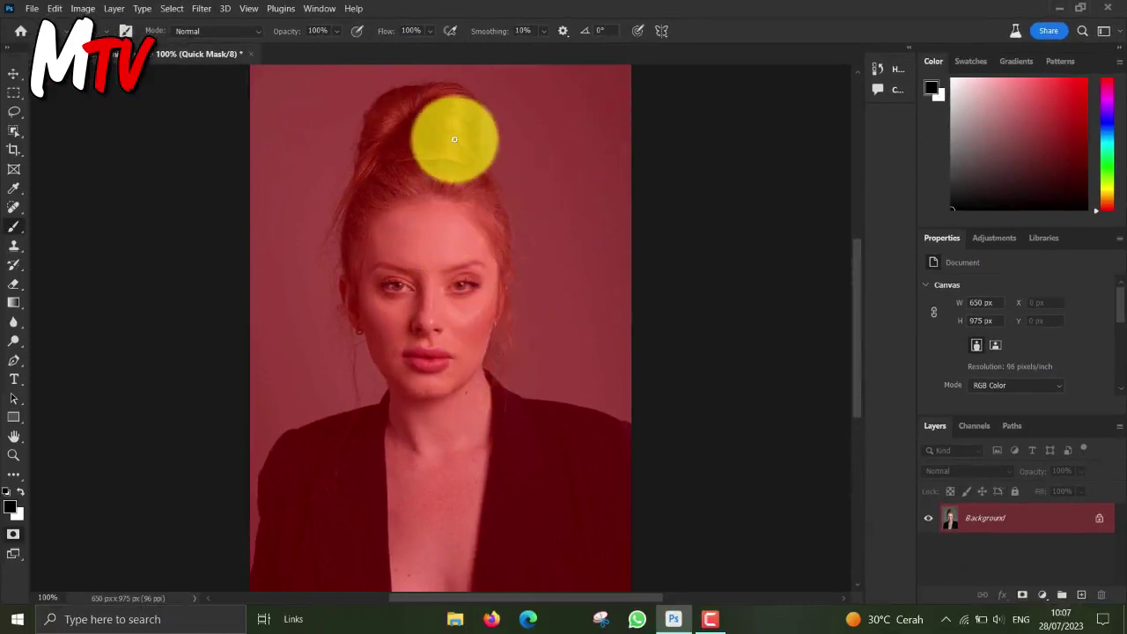
Exit Quick Mask mode and run Generative Fill on the selection with the prompt "skin smoothing, skin lighting, skin toning".
click(11, 535)
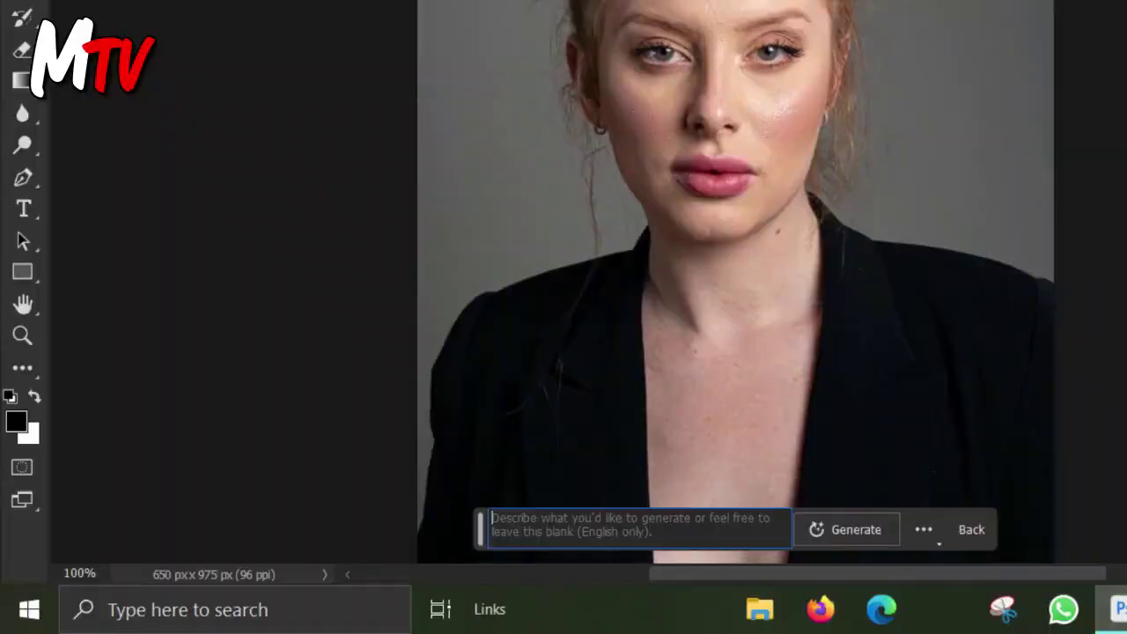
text(s)
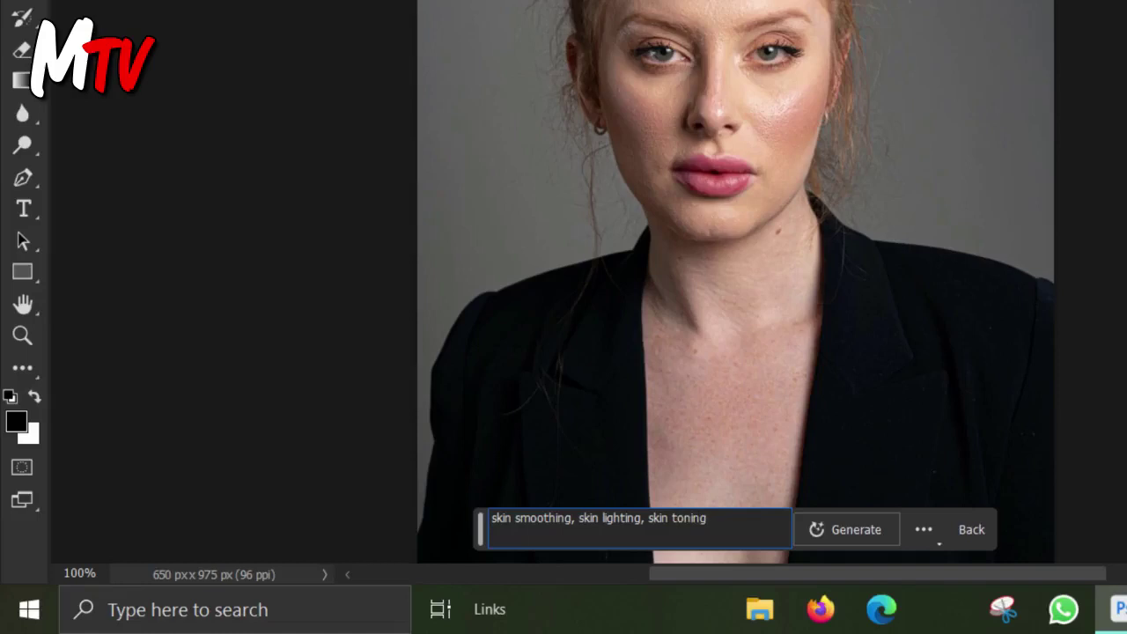
click(854, 531)
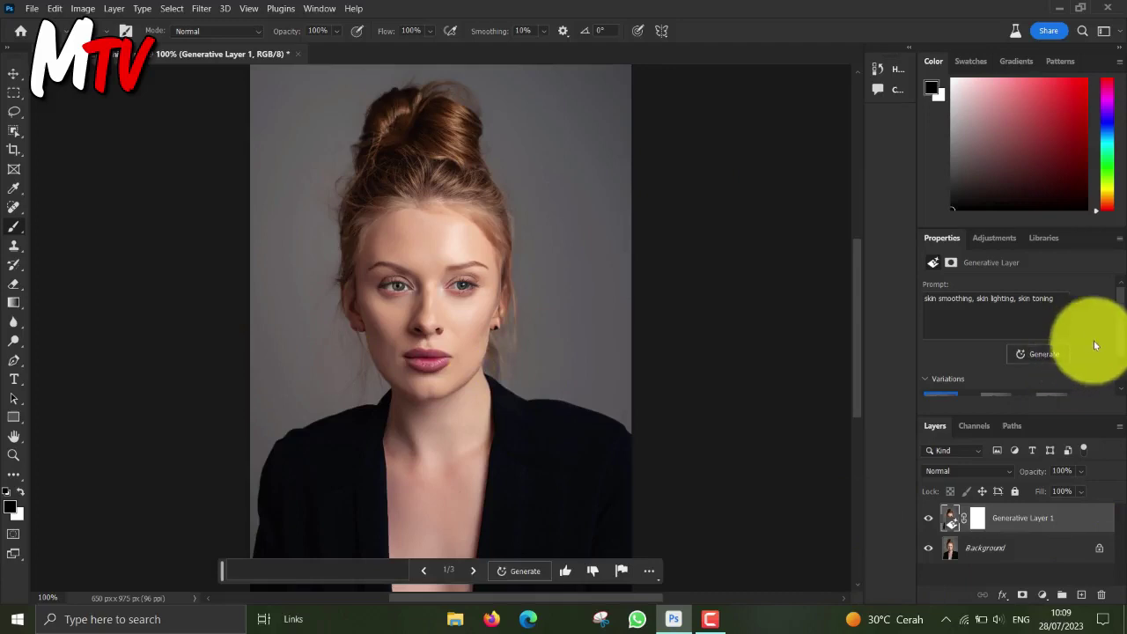
Compare the three generated variations of the portrait and choose the second one.
scroll(1094, 344, down, 2)
mouse_move(942, 370)
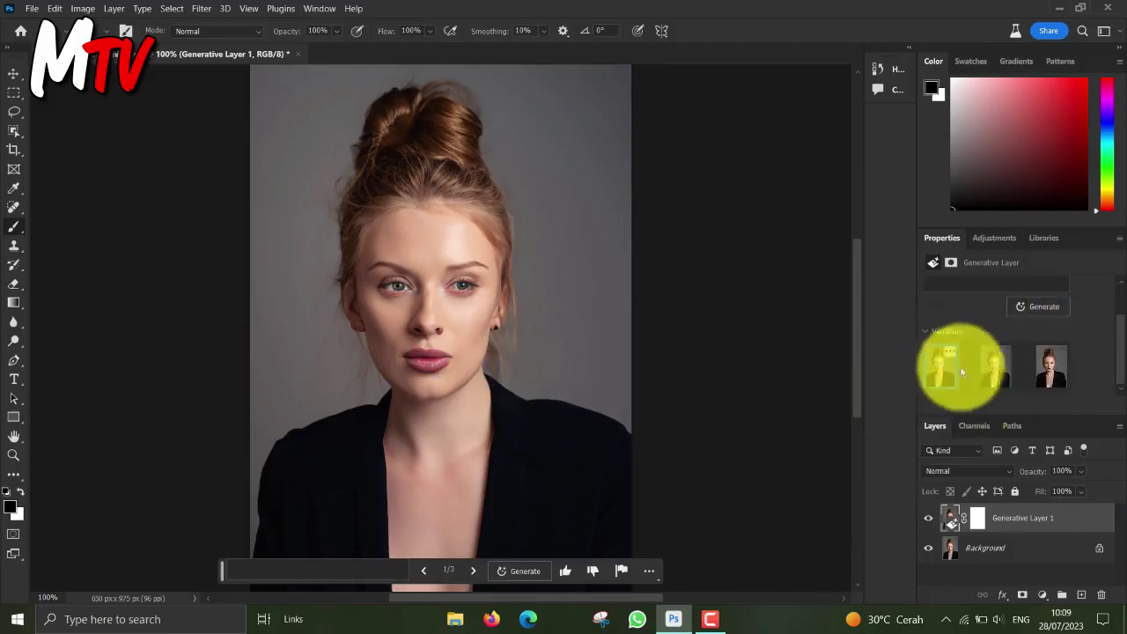
click(997, 366)
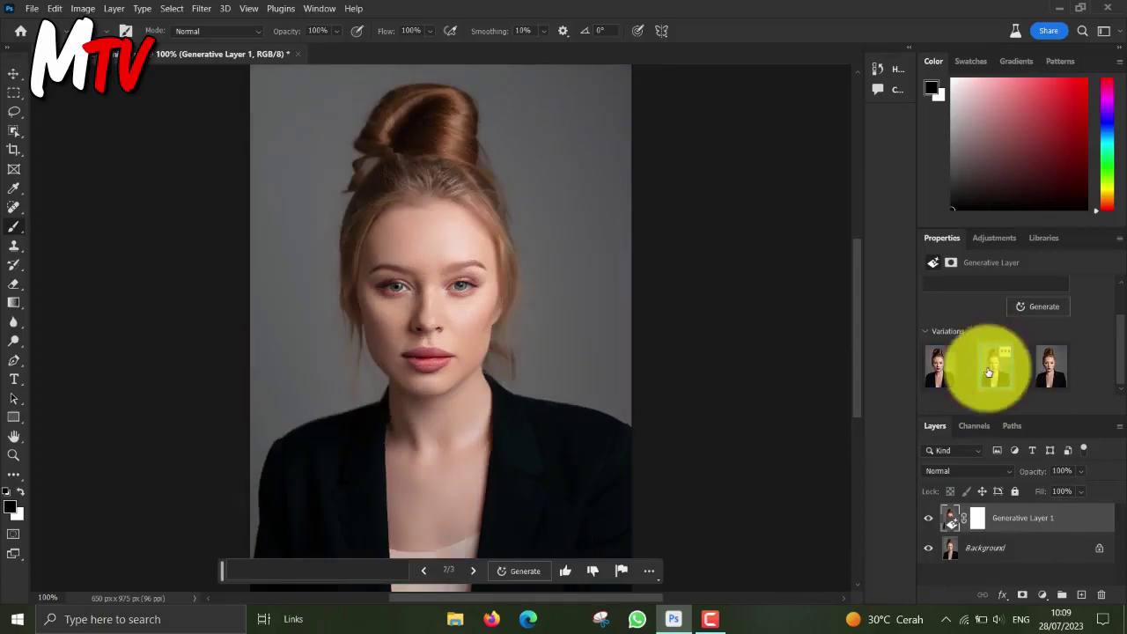
click(1051, 367)
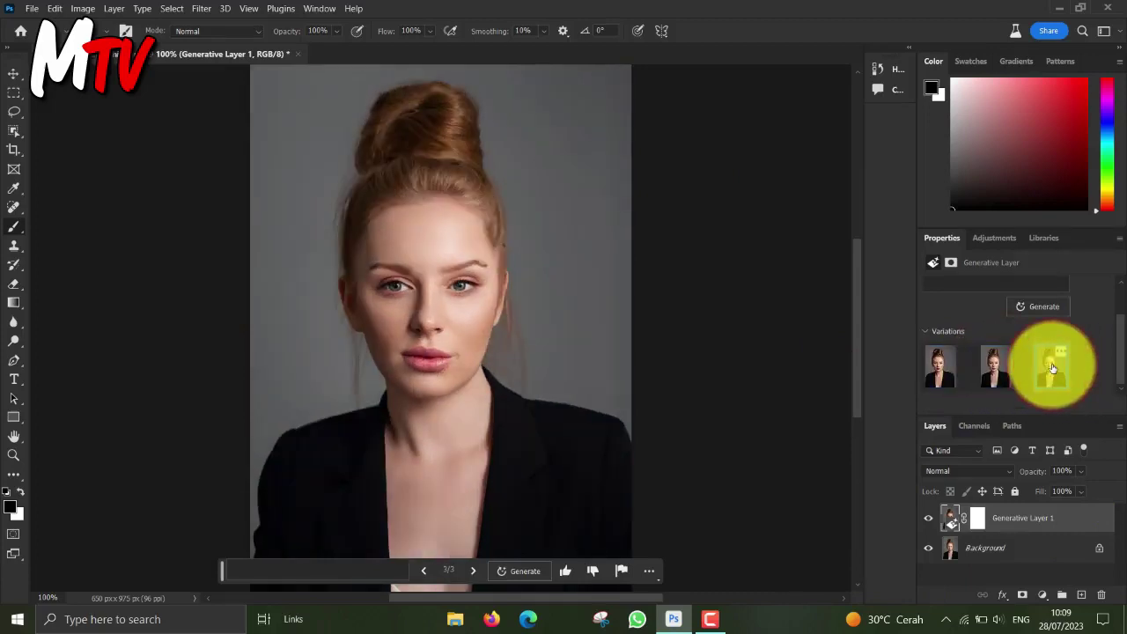
click(995, 368)
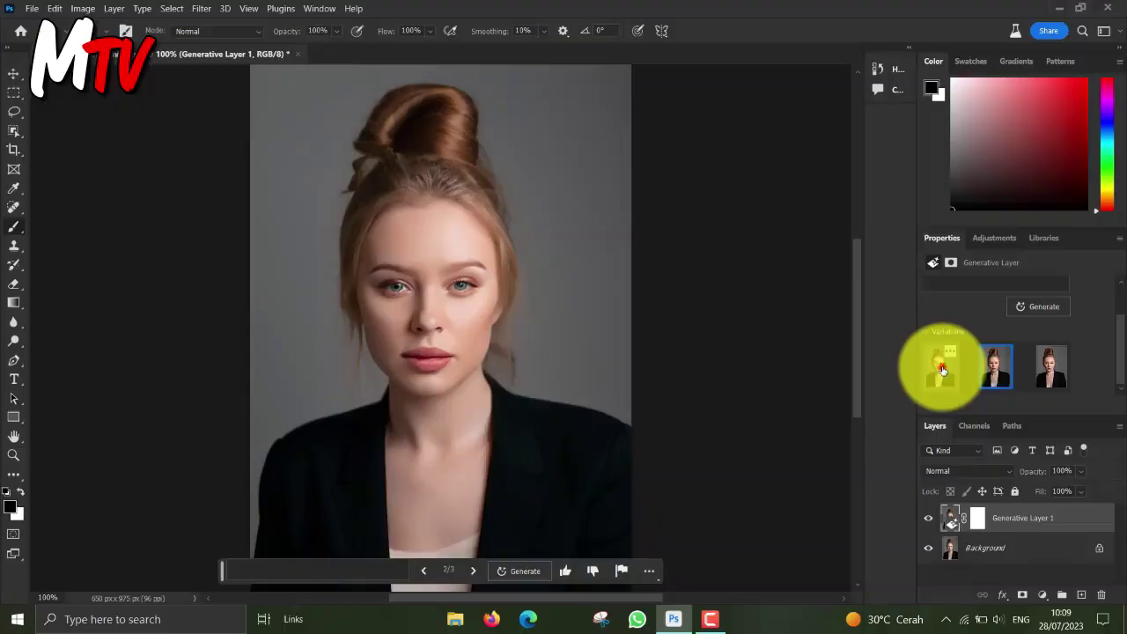
click(940, 365)
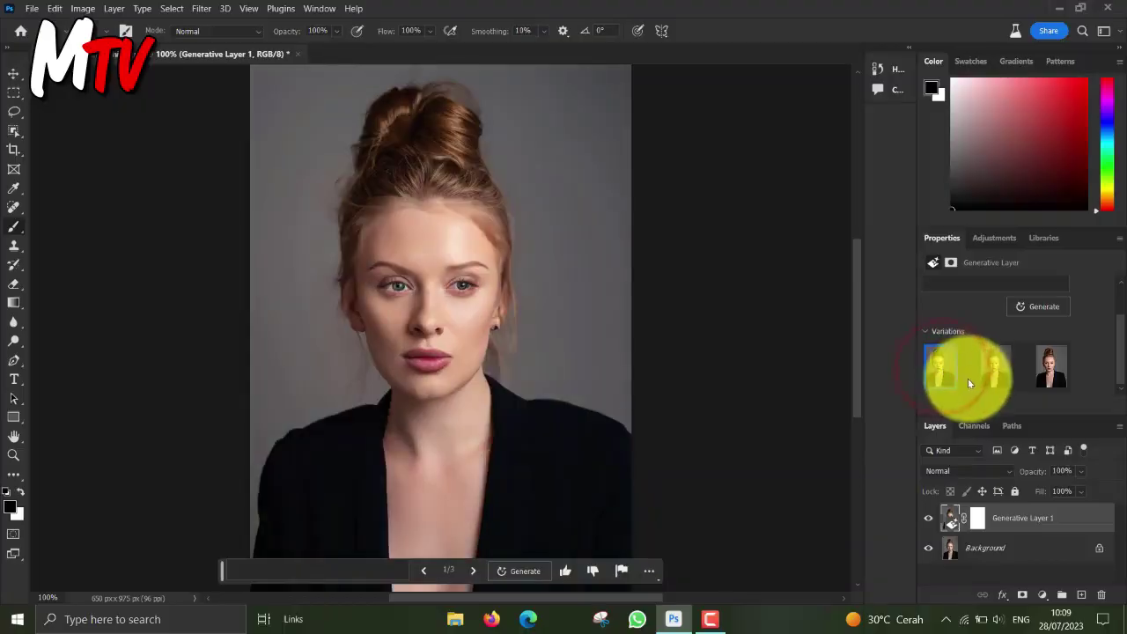
click(999, 369)
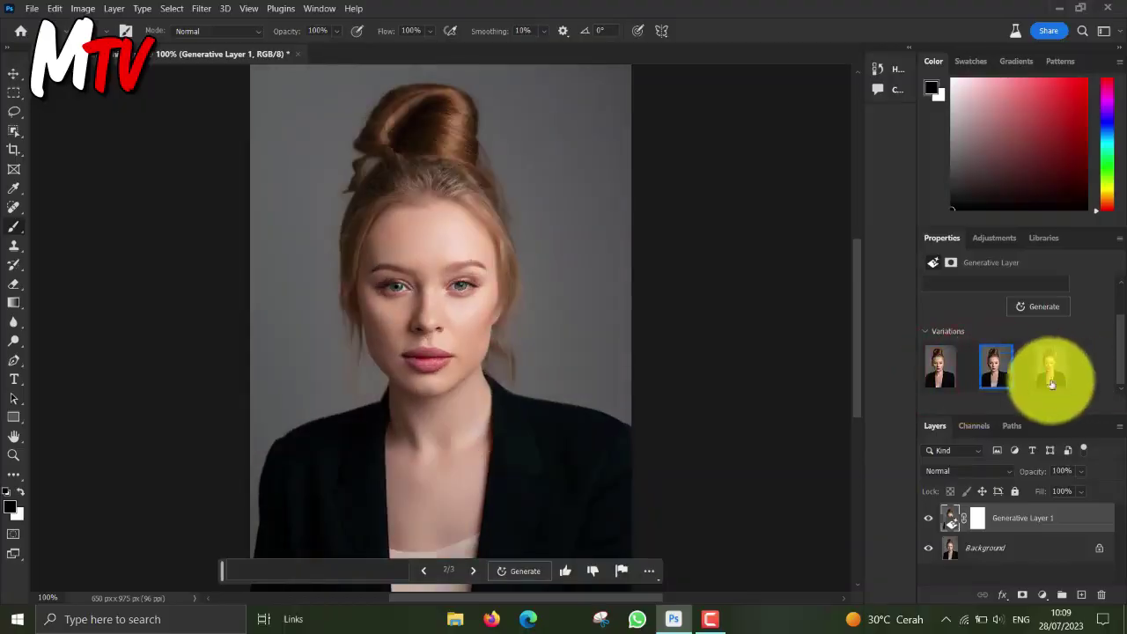
click(1049, 379)
click(997, 370)
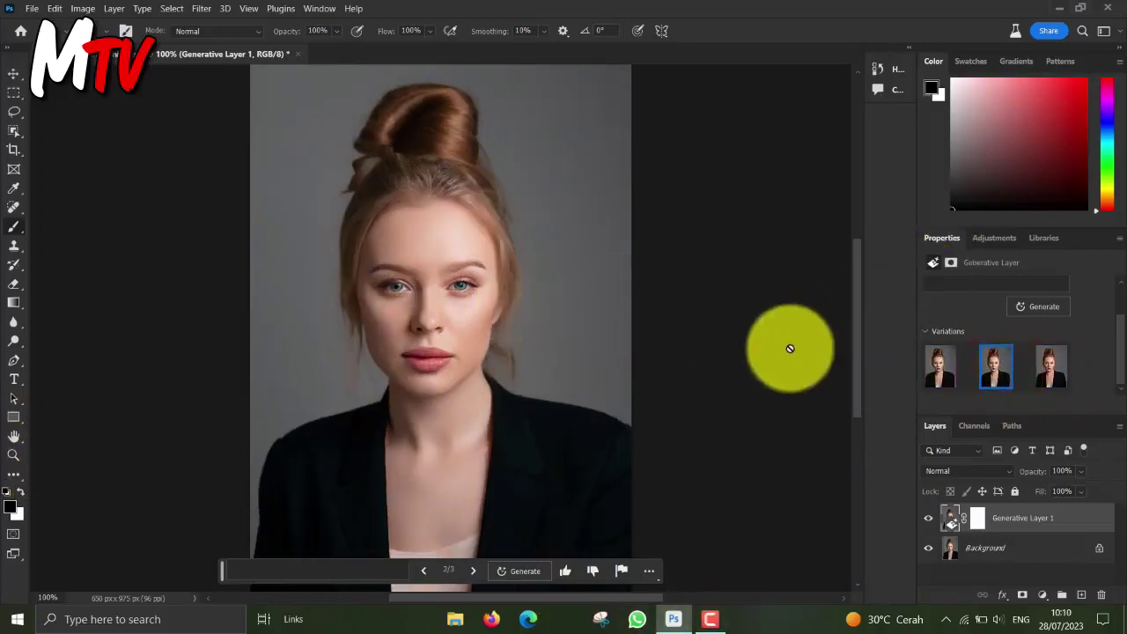
Use Apply Image on the generative layer's mask with the Merged layer, RGB channel, Multiply blending and 100% opacity.
click(979, 520)
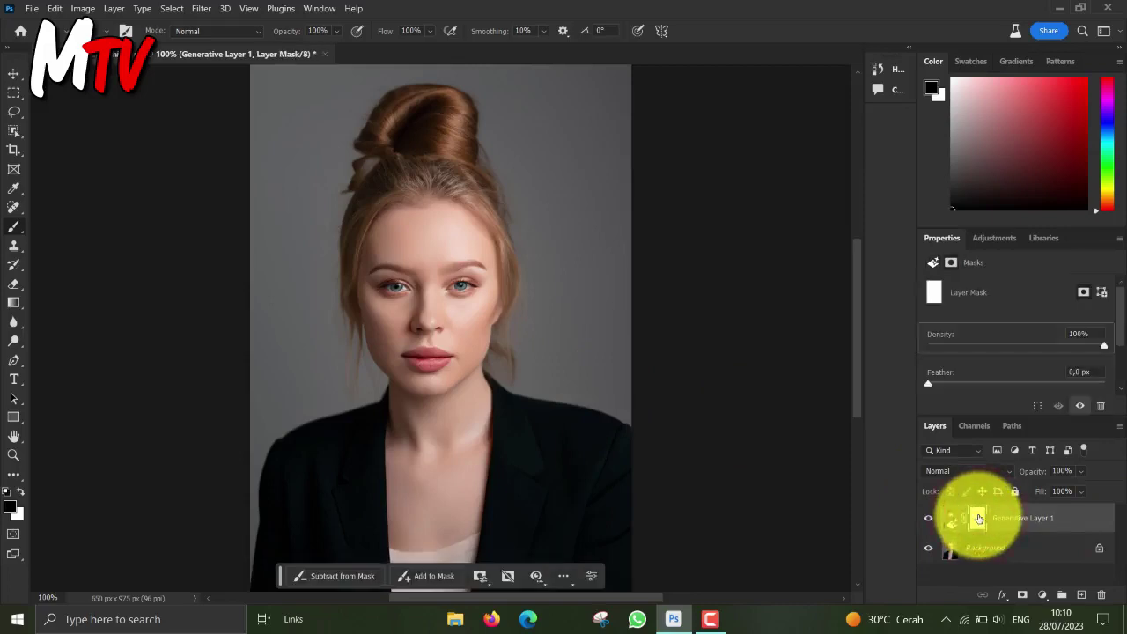
click(82, 9)
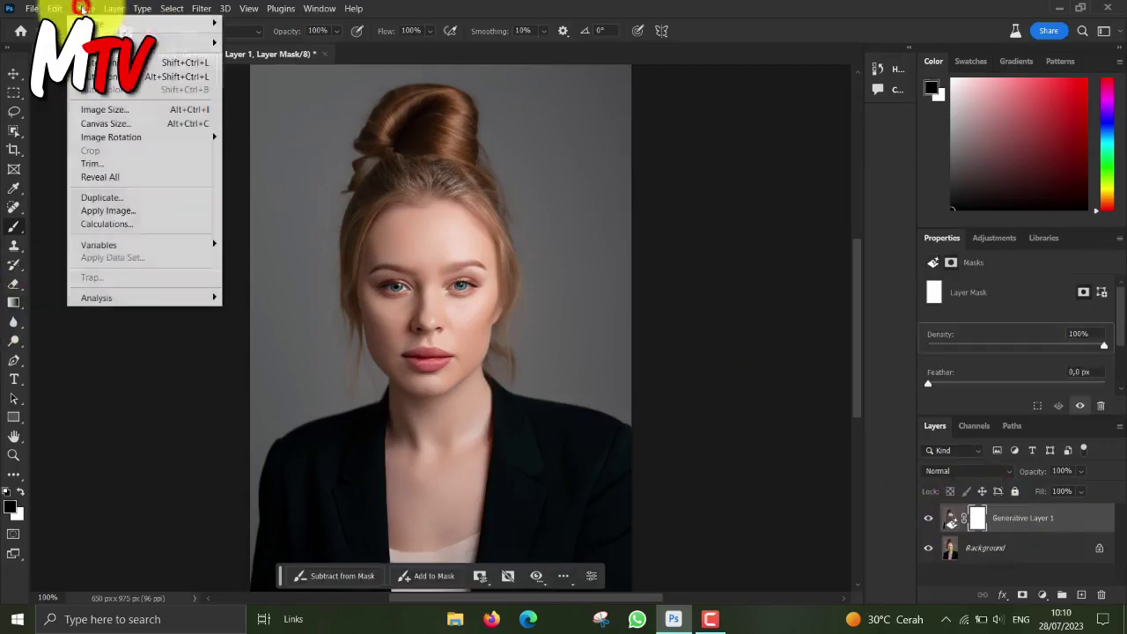
click(97, 212)
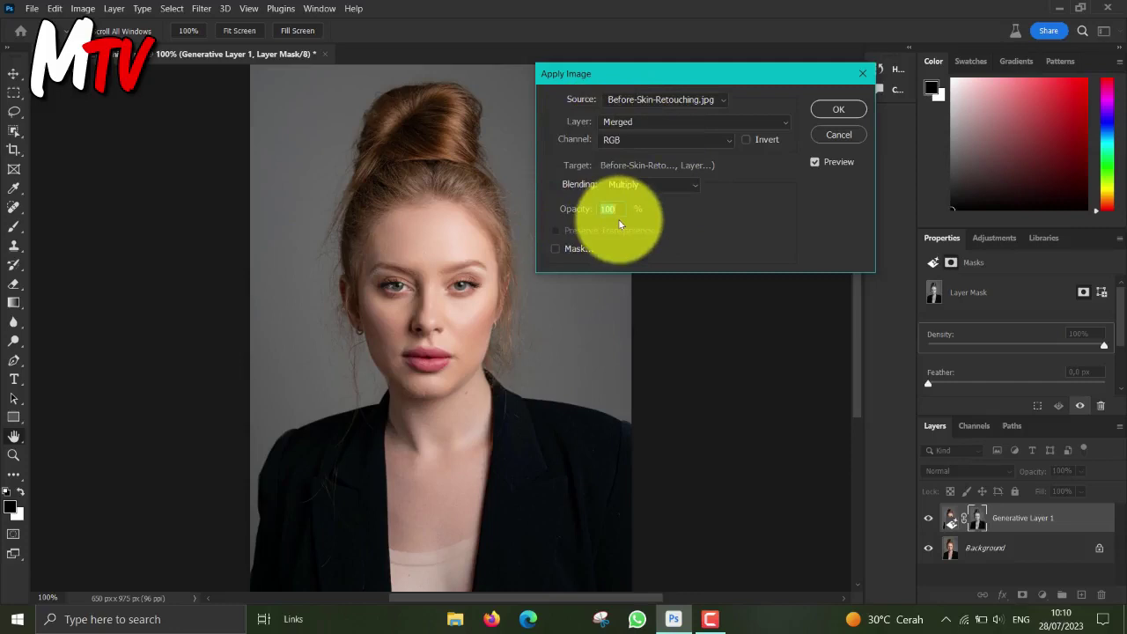
click(848, 109)
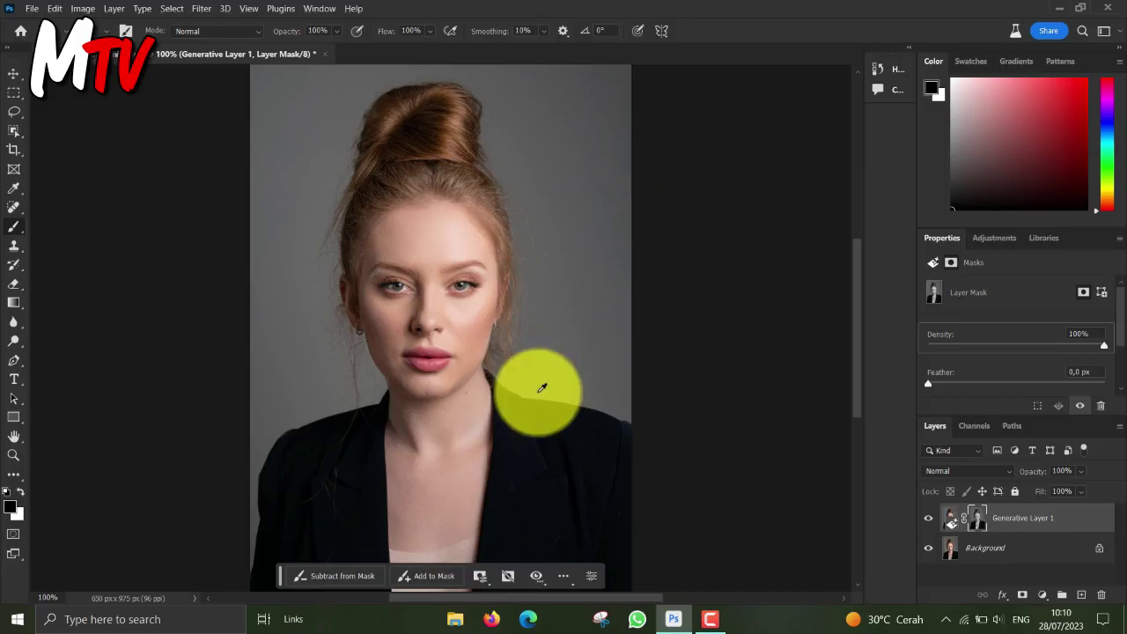
Compare the face up close with the generative layer hidden and shown.
key(ctrl+plus)
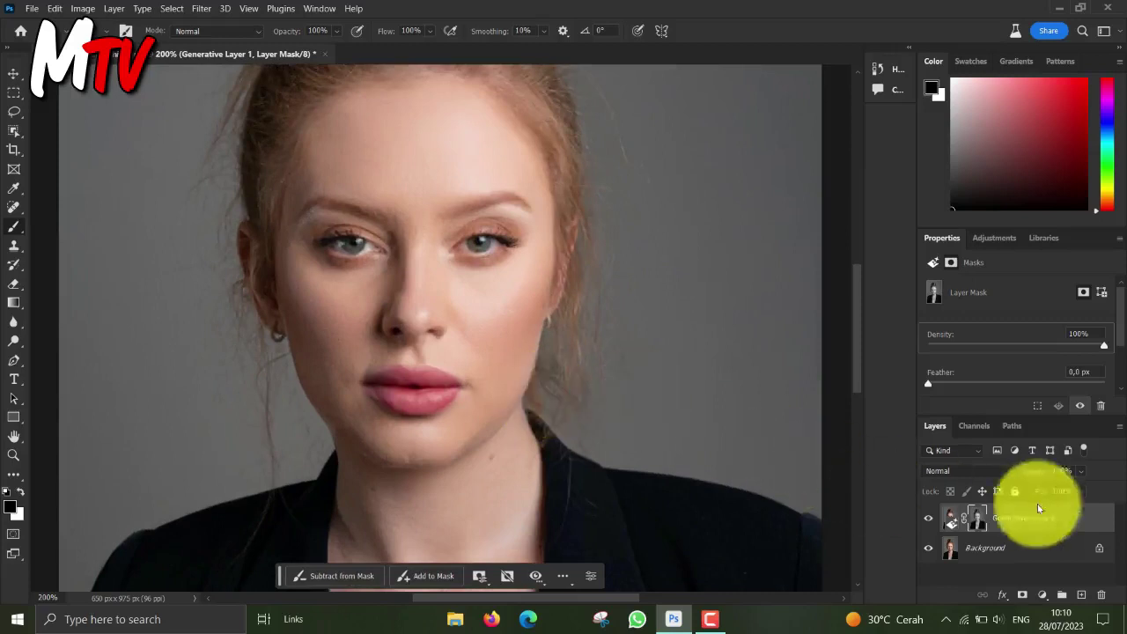
click(929, 520)
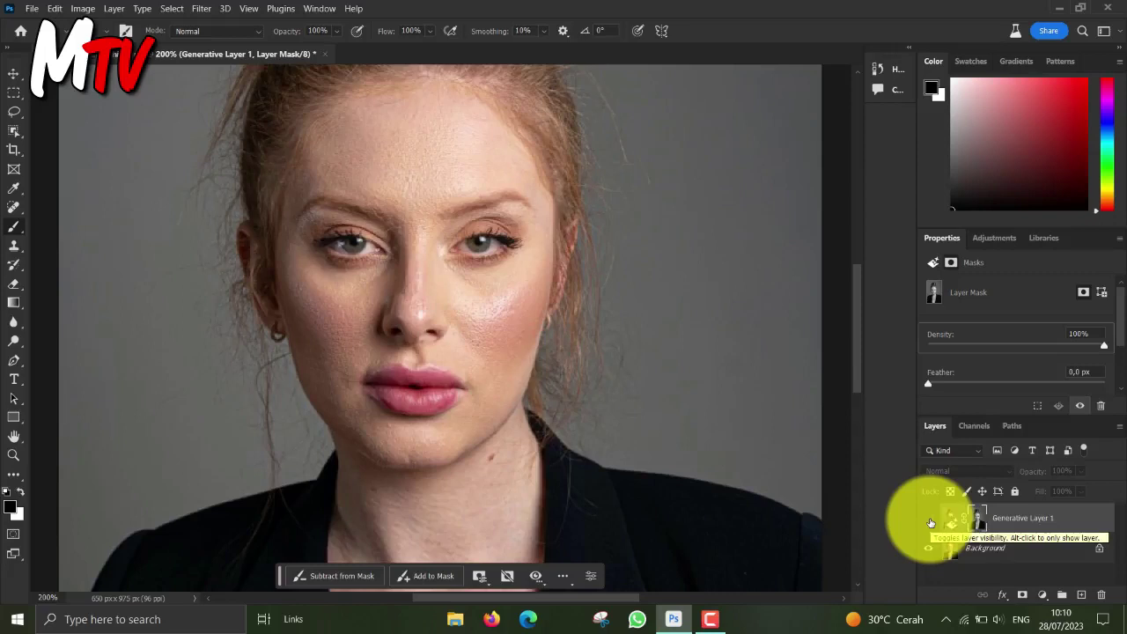
click(930, 519)
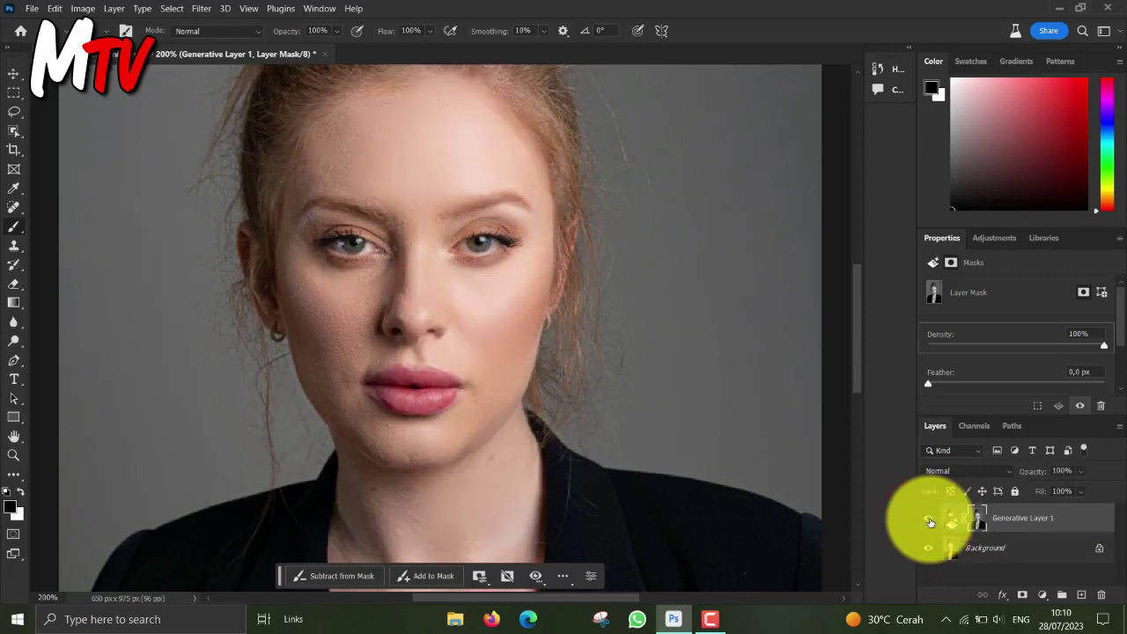
key(ctrl+minus)
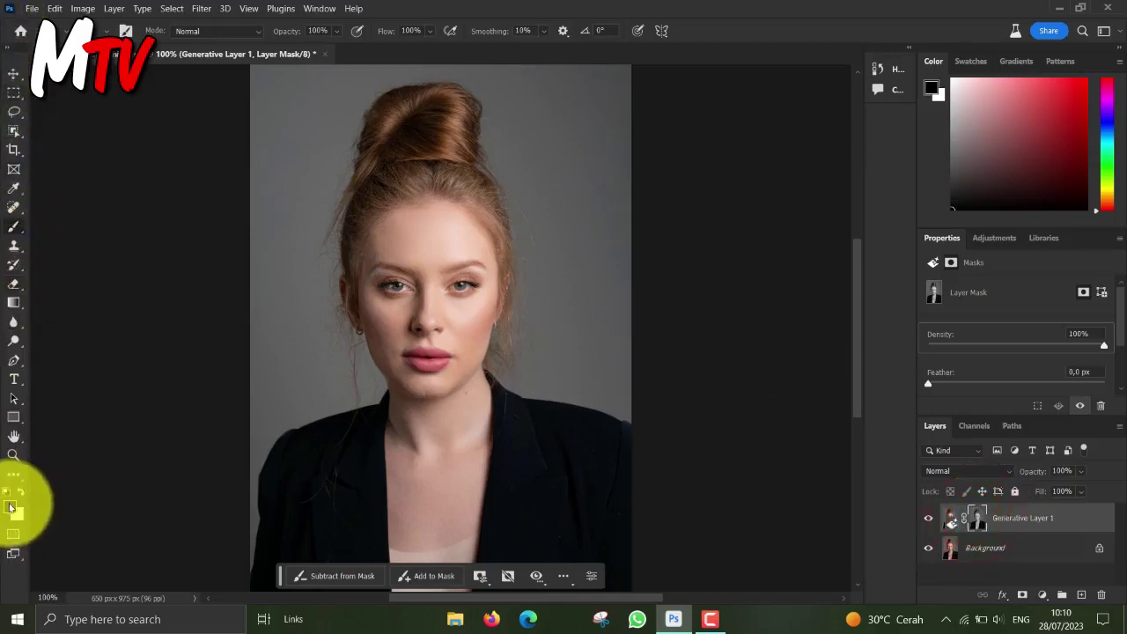
Paint black with the Brush on the generative layer's mask over both eyes to bring back the original eyes.
click(14, 226)
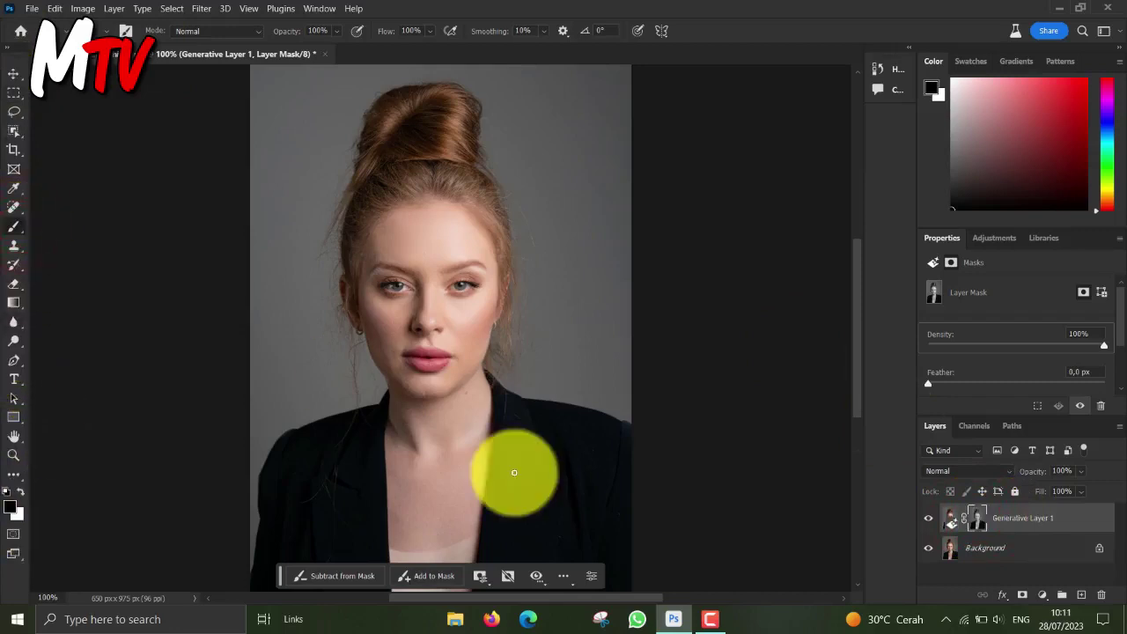
key(ctrl+plus)
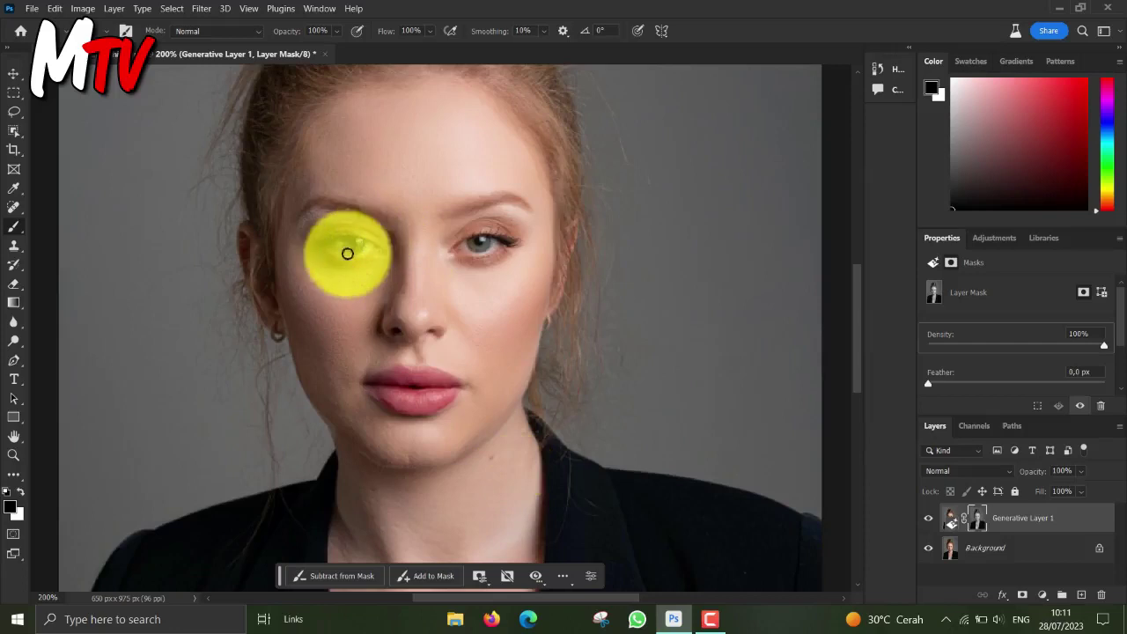
click(353, 247)
drag(352, 247, 351, 247)
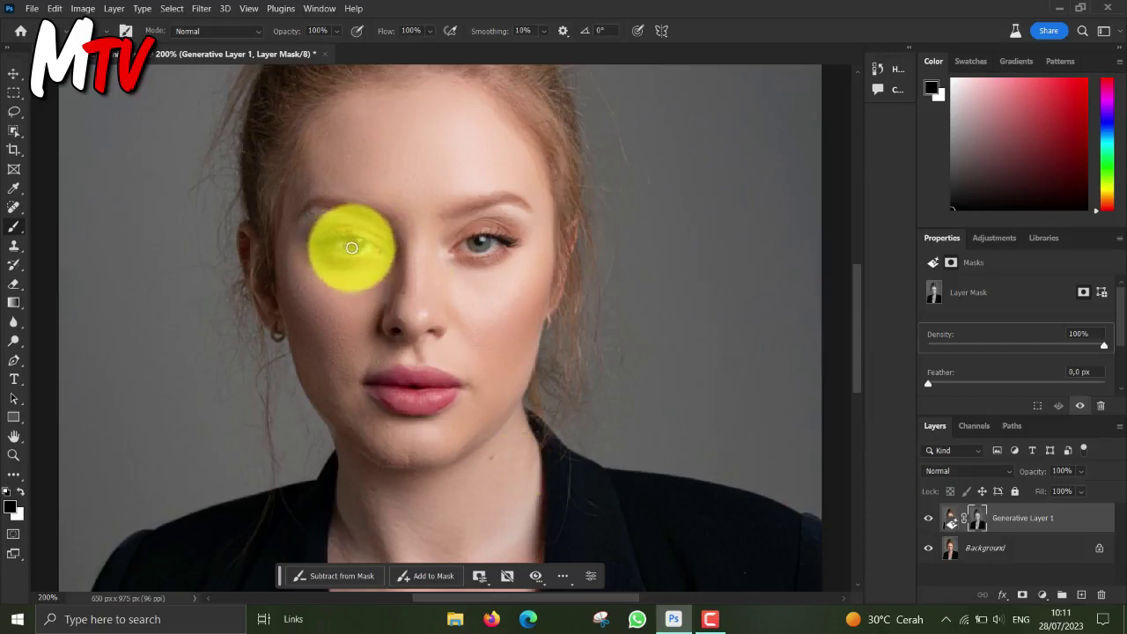
drag(481, 242, 473, 244)
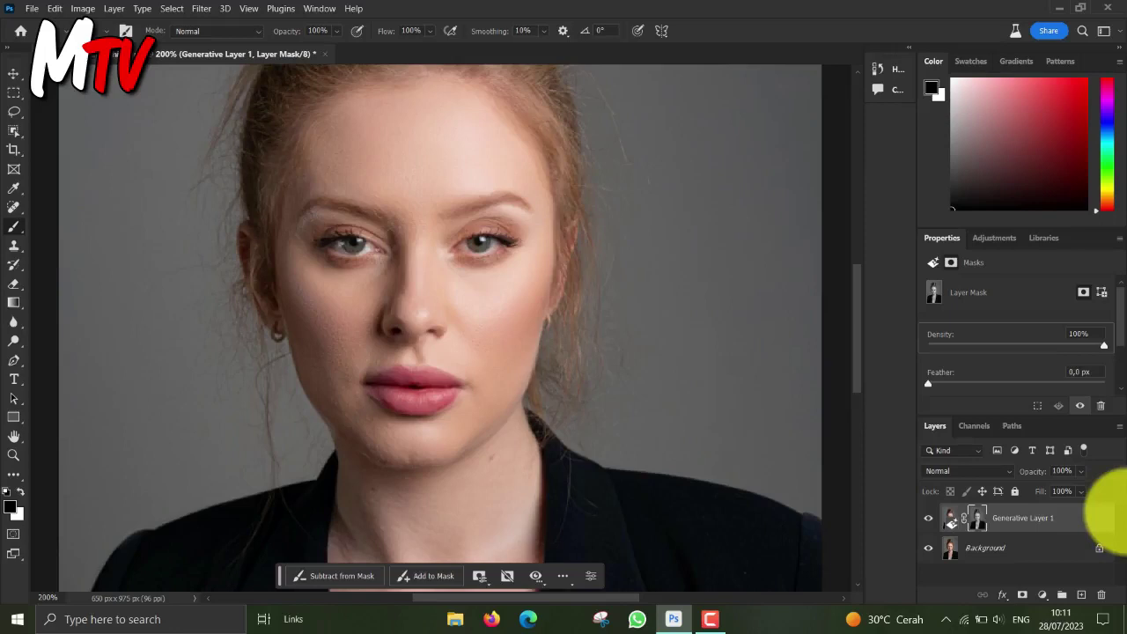
key(ctrl+minus)
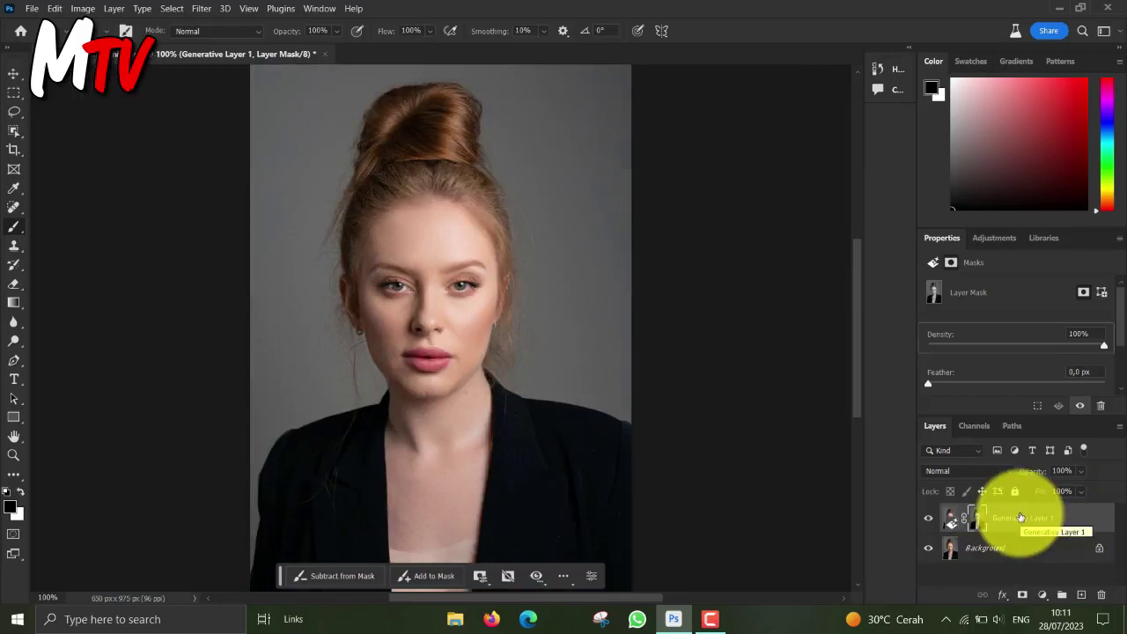
Duplicate the masked generative layer and set the copy's opacity to 78%.
key(ctrl+j)
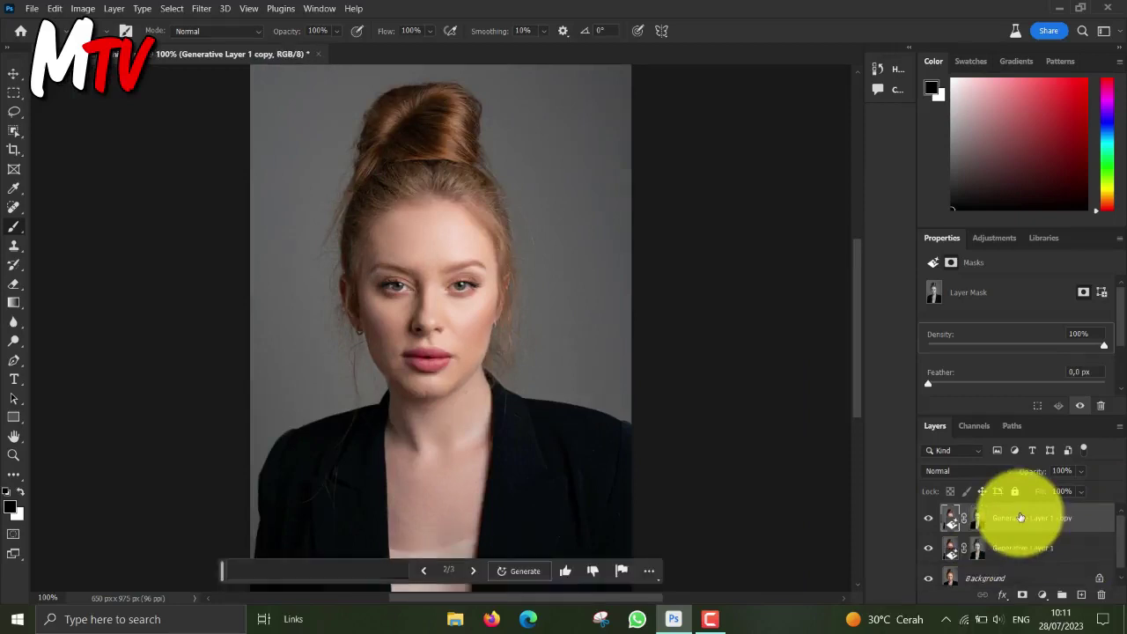
click(1080, 472)
drag(1097, 488, 1083, 486)
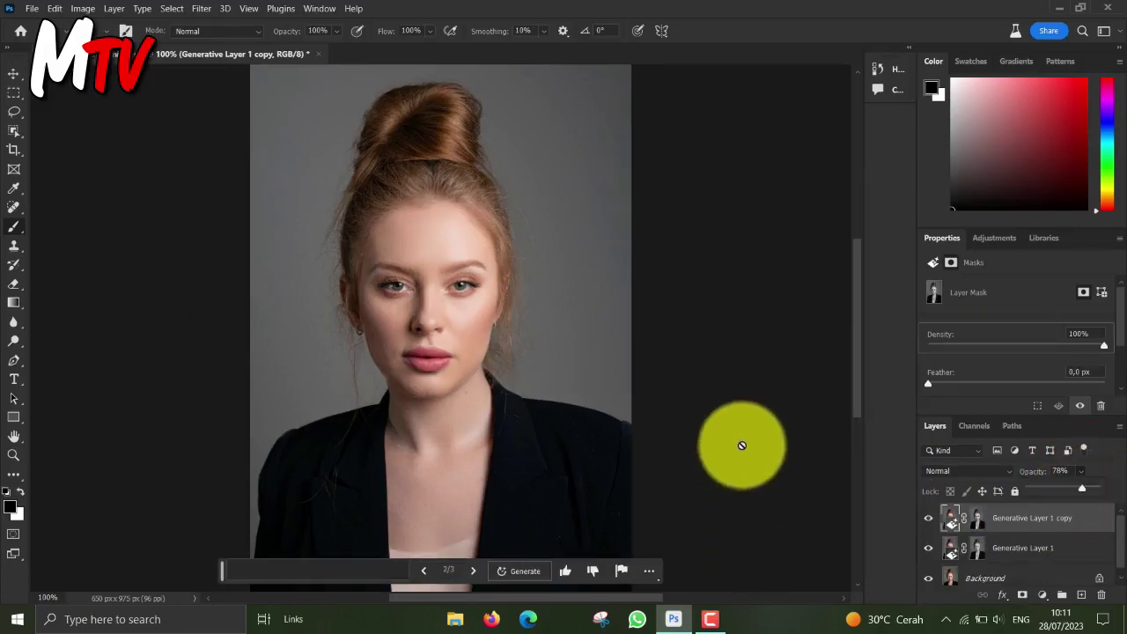
key(ctrl+plus)
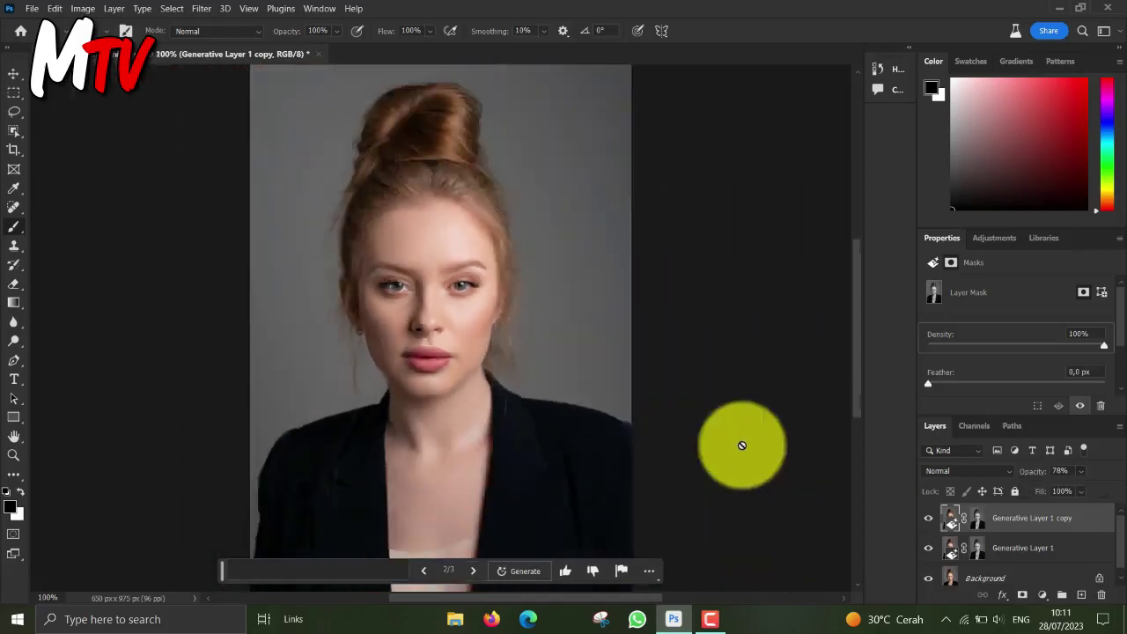